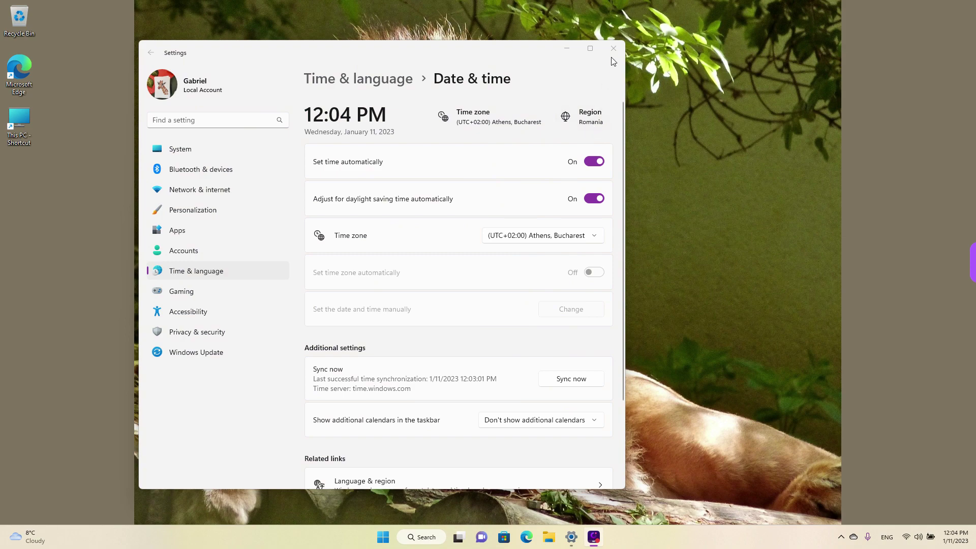
Step: Close the Settings window on the Date & time page to return to the desktop
left_click(613, 49)
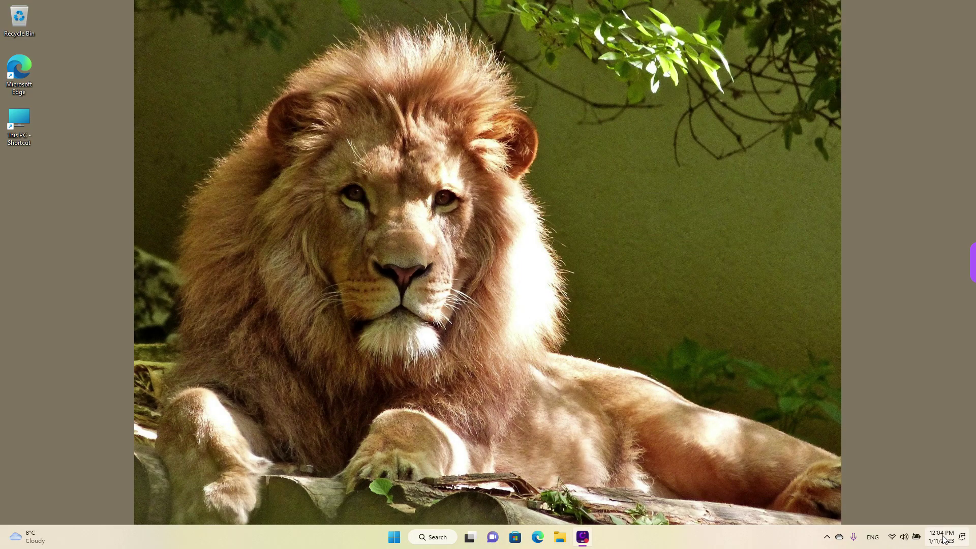
Step: Reopen Date & time settings via Adjust date and time in the taskbar clock's menu
right_click(943, 538)
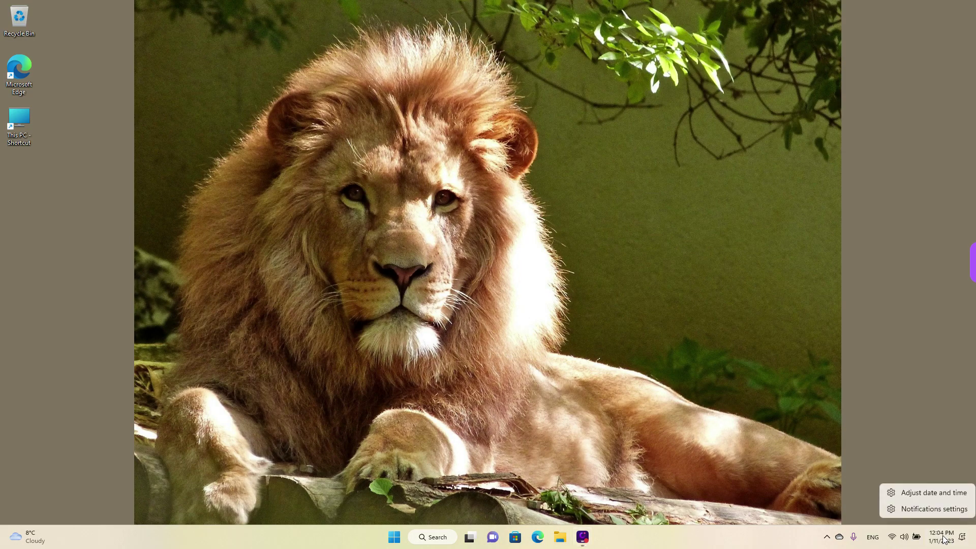
left_click(937, 500)
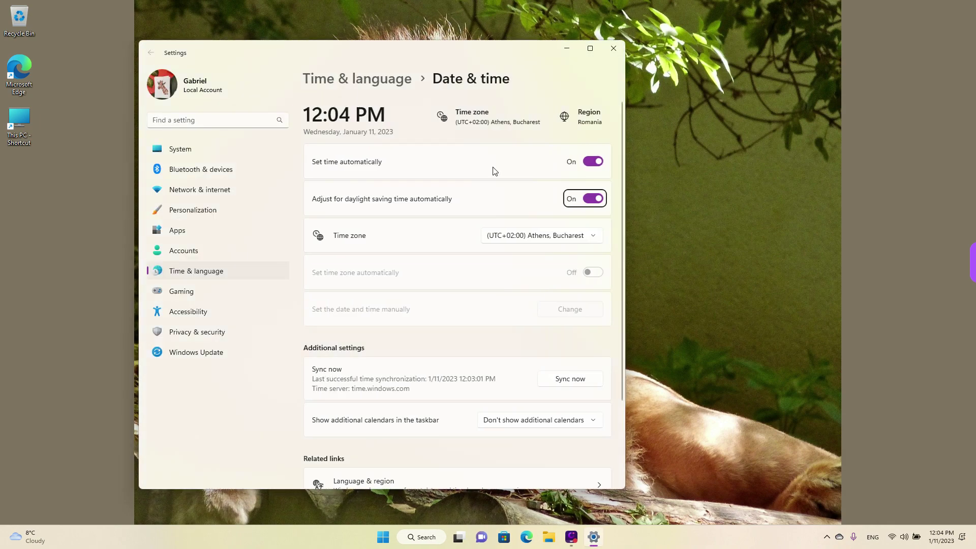
left_click_drag(424, 53, 436, 43)
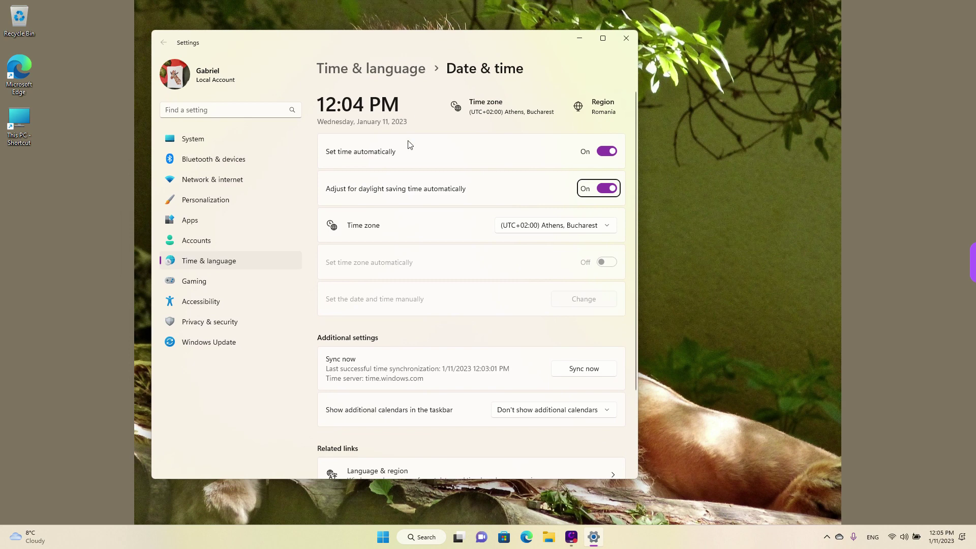
left_click_drag(327, 164, 397, 162)
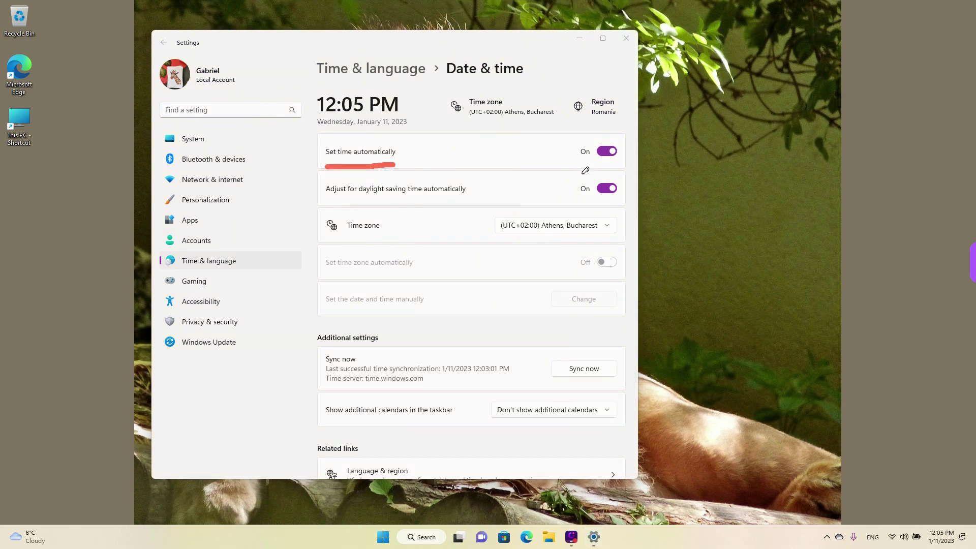
left_click_drag(585, 169, 610, 170)
key("Escape")
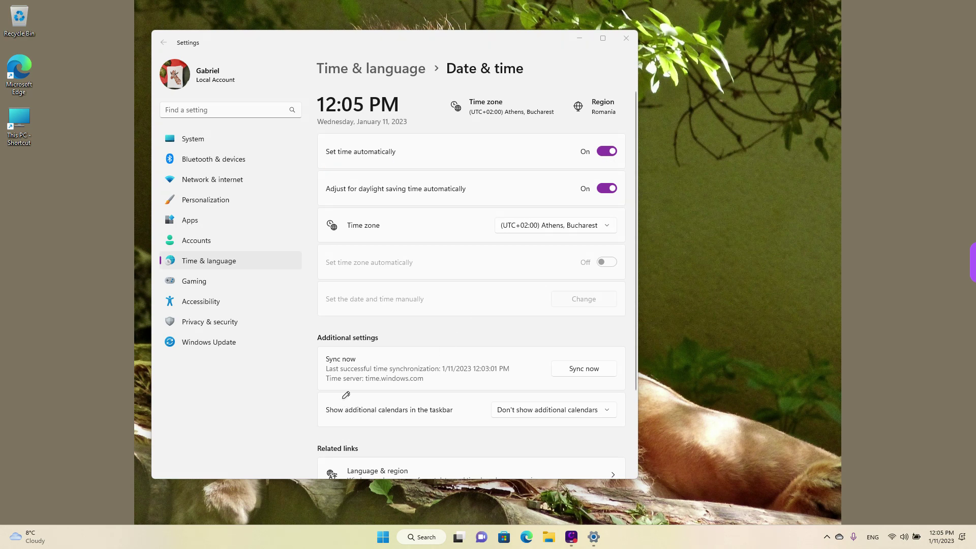
left_click_drag(320, 389, 522, 388)
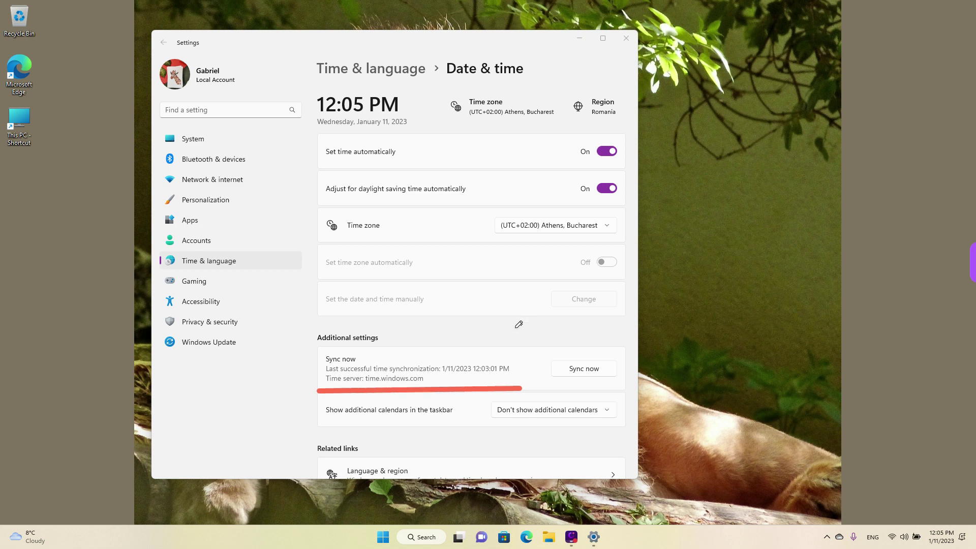
key("e")
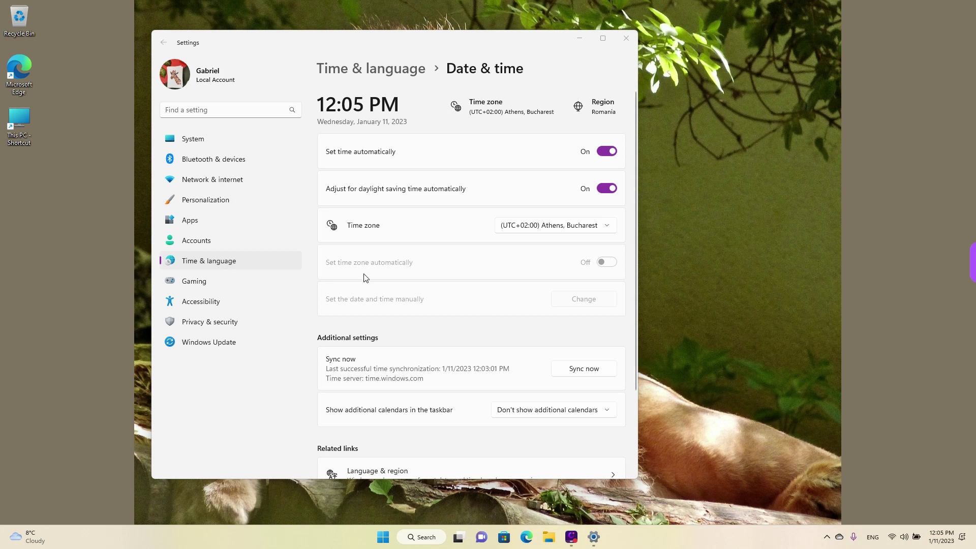
left_click_drag(322, 241, 378, 242)
left_click_drag(489, 244, 619, 239)
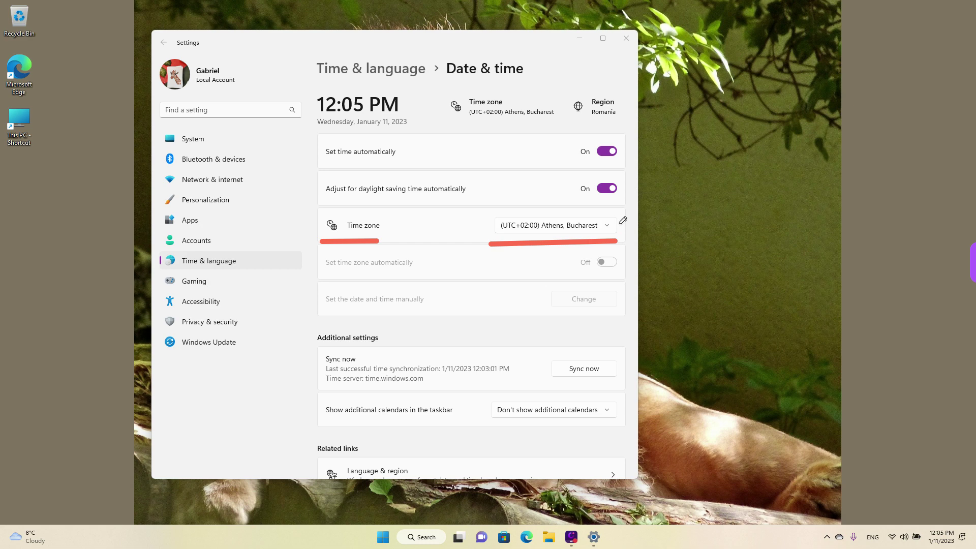
key("e")
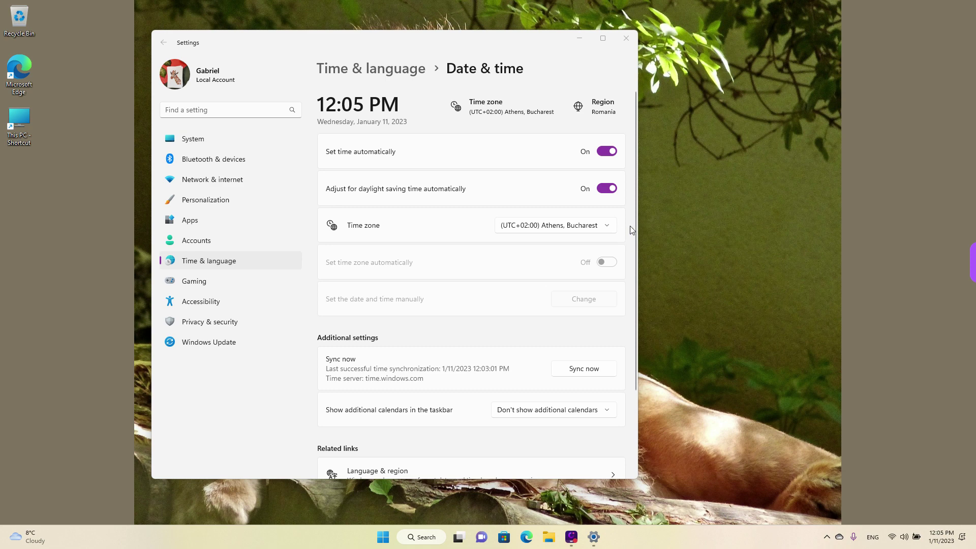
Step: Select (UTC+00:00) Dublin, Edinburgh, Lisbon, London from the Time zone list
left_click(590, 230)
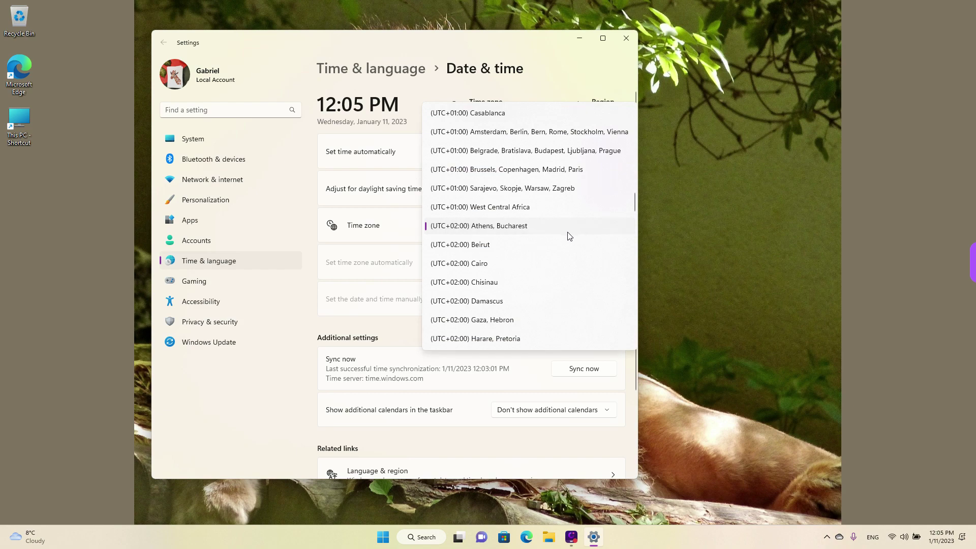
scroll(569, 235, "down", 4)
scroll(569, 233, "down", 4)
scroll(569, 234, "down", 4)
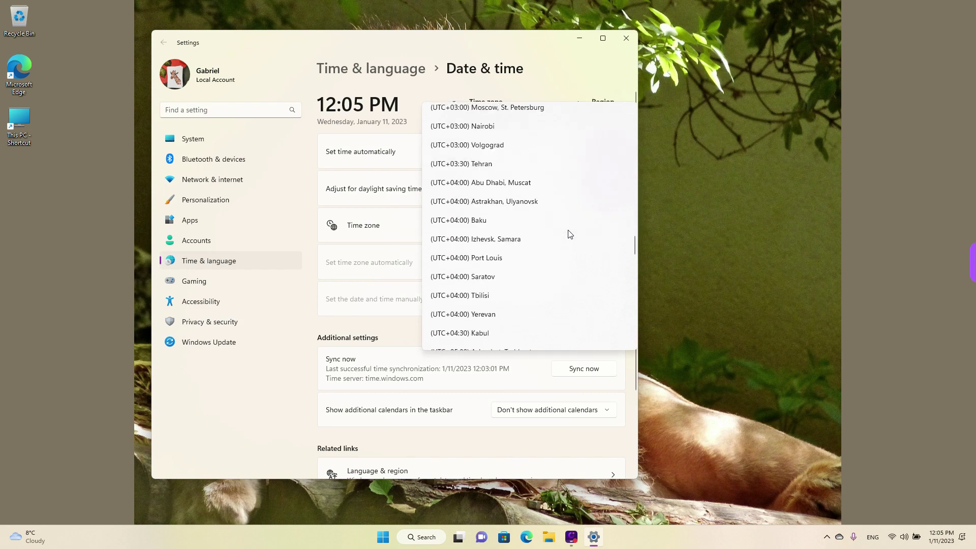
scroll(569, 234, "down", 3)
scroll(569, 234, "down", 5)
scroll(569, 233, "down", 5)
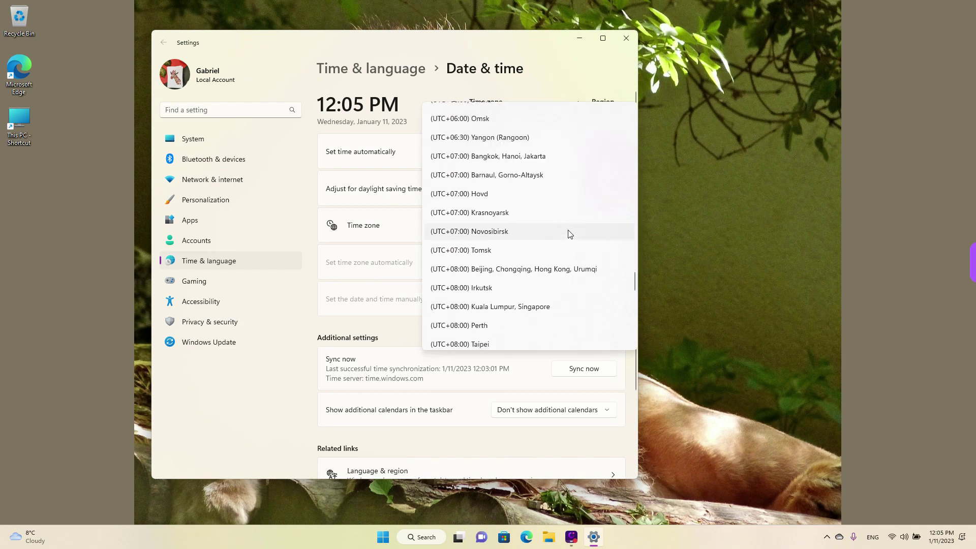
scroll(569, 235, "down", 2)
scroll(569, 235, "up", 3)
scroll(569, 234, "up", 4)
scroll(569, 234, "up", 4)
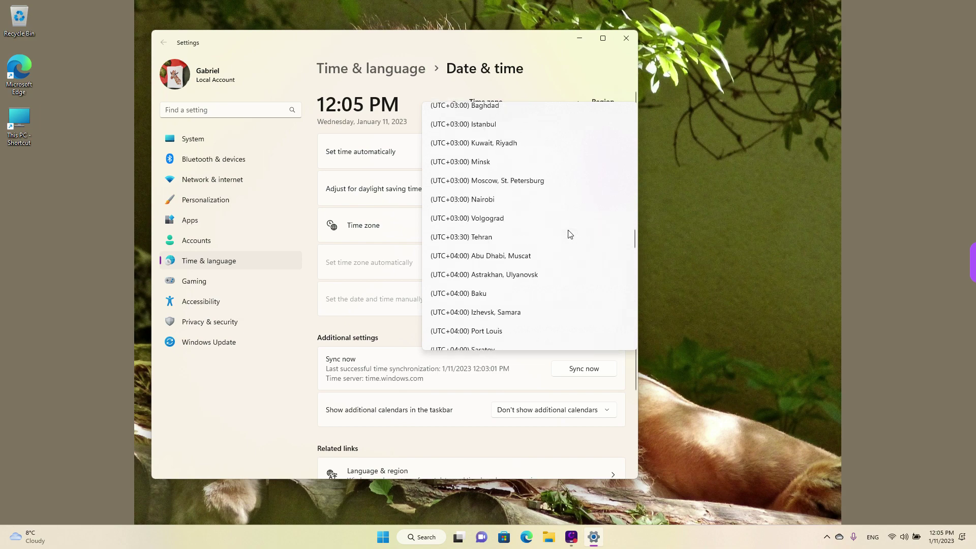
scroll(569, 234, "up", 3)
scroll(570, 234, "up", 5)
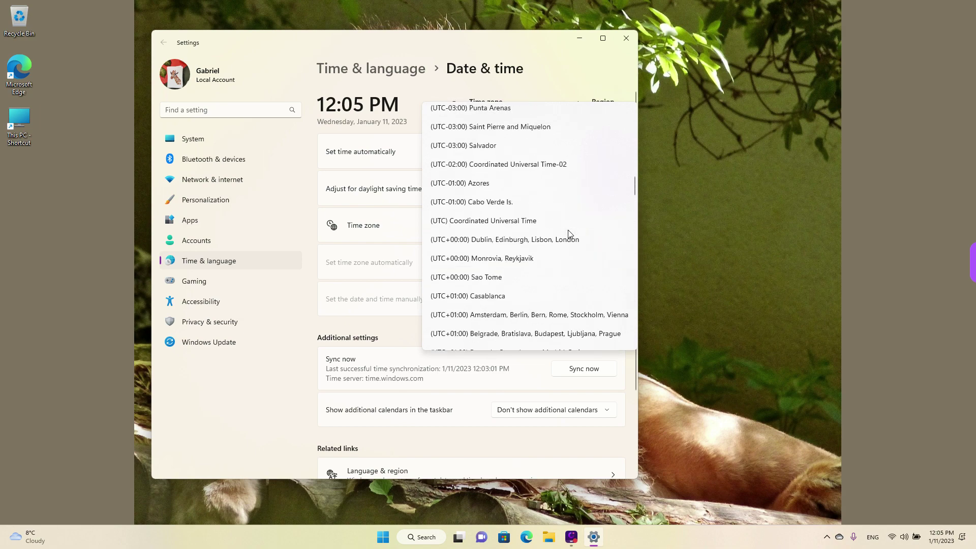
left_click(479, 241)
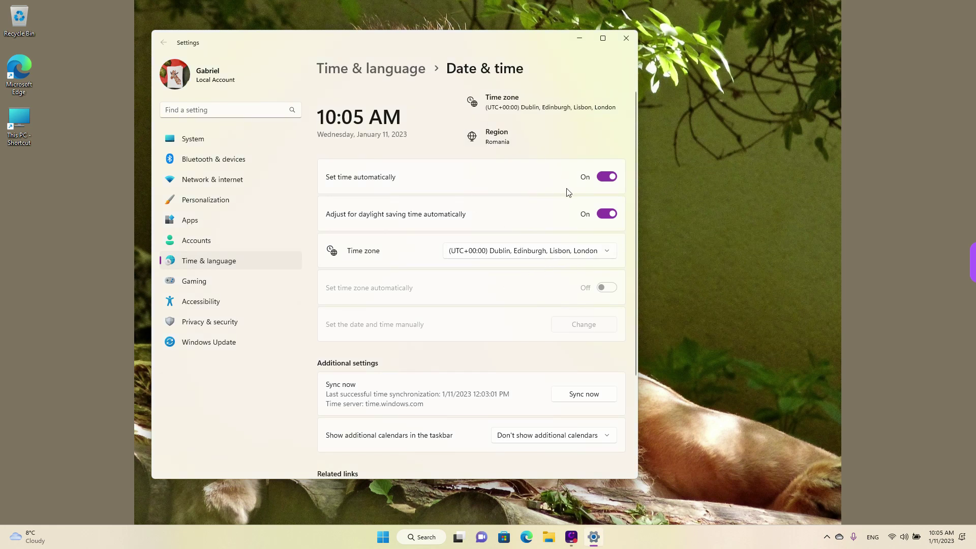
Step: Turn Set time automatically off, marking the automatic and manual date and time options
left_click_drag(328, 184, 398, 186)
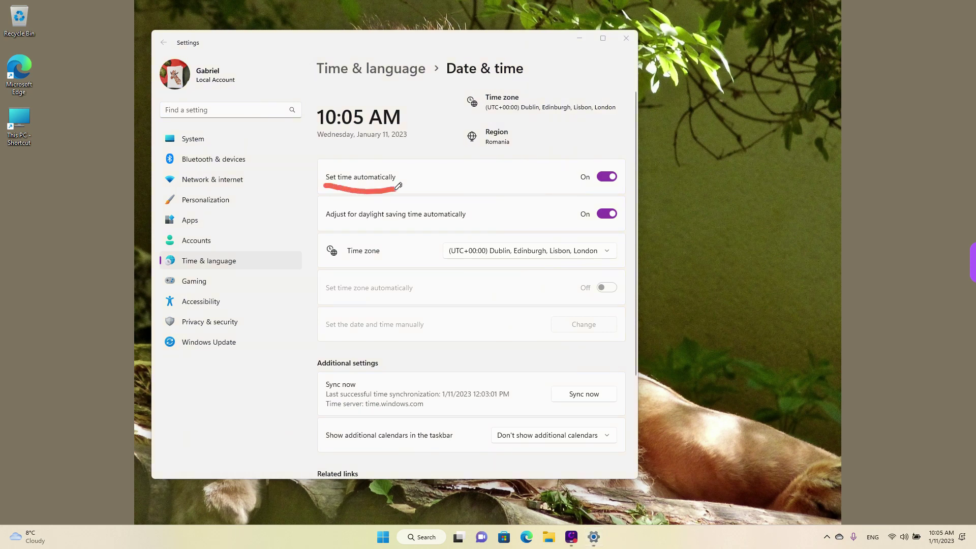
left_click(608, 177)
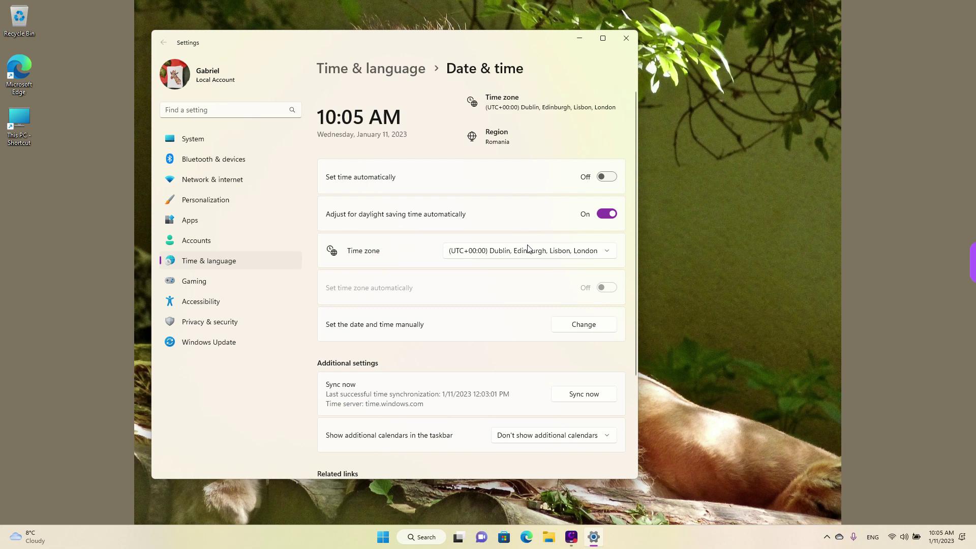
left_click_drag(327, 336, 428, 334)
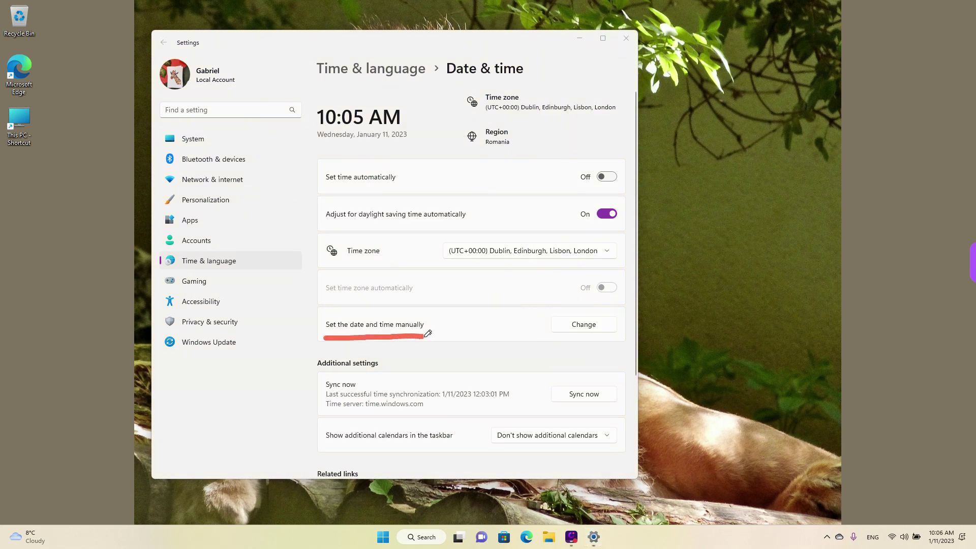
left_click_drag(543, 341, 626, 340)
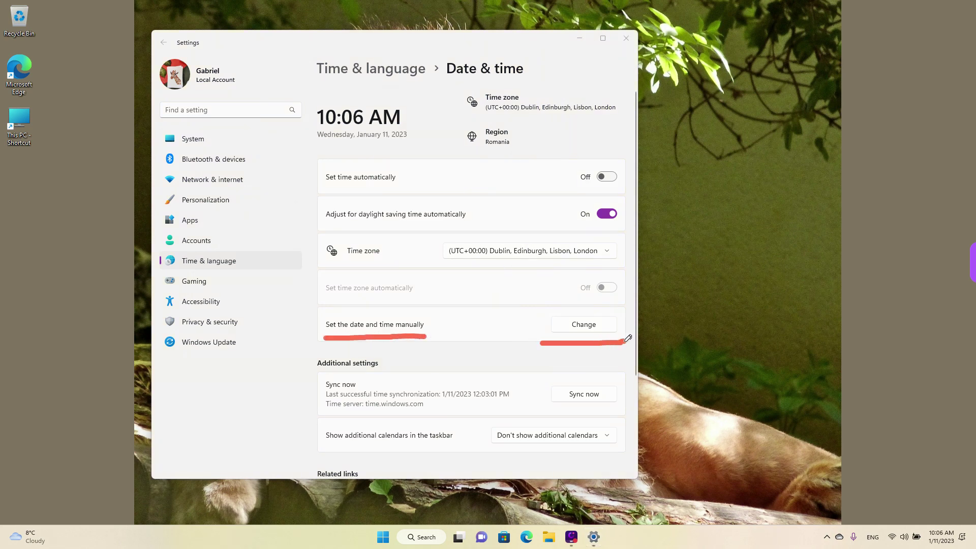
Step: In Change date and time, choose April, minute 07, year 2022 and PM, and apply
left_click(591, 326)
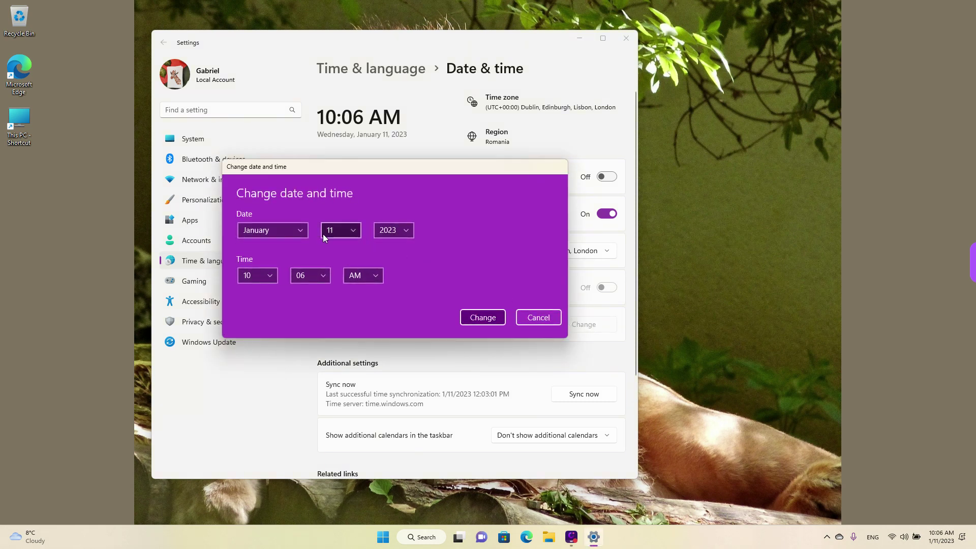
left_click(304, 226)
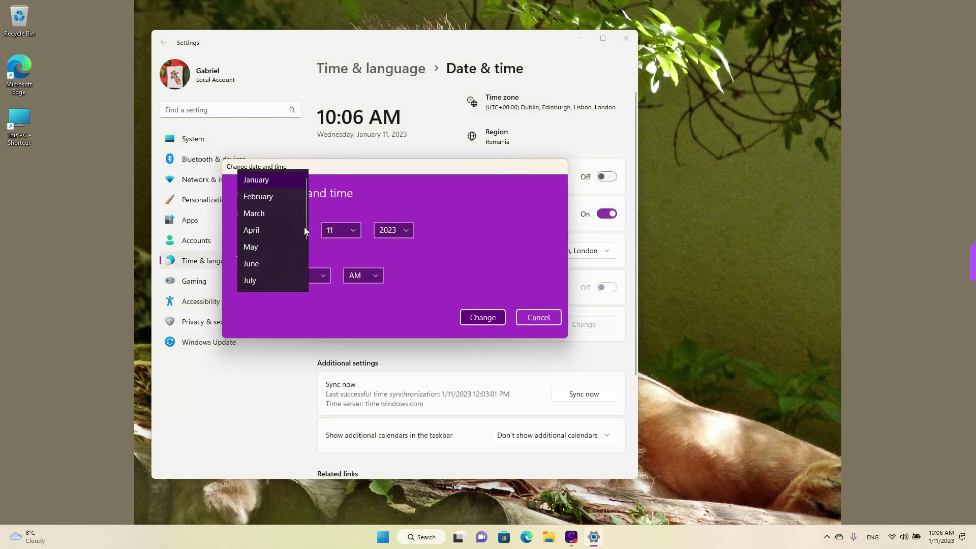
left_click(276, 230)
left_click(316, 276)
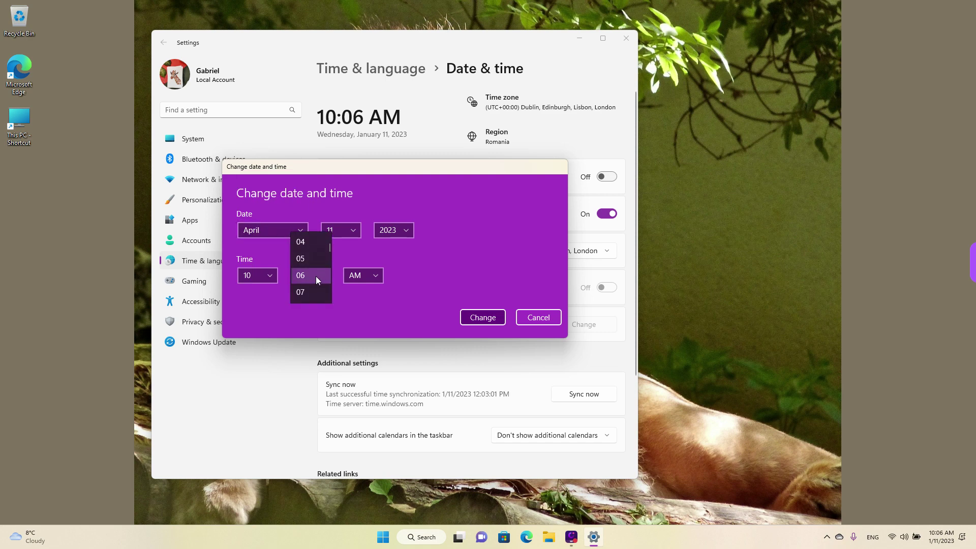
left_click(310, 292)
left_click(388, 230)
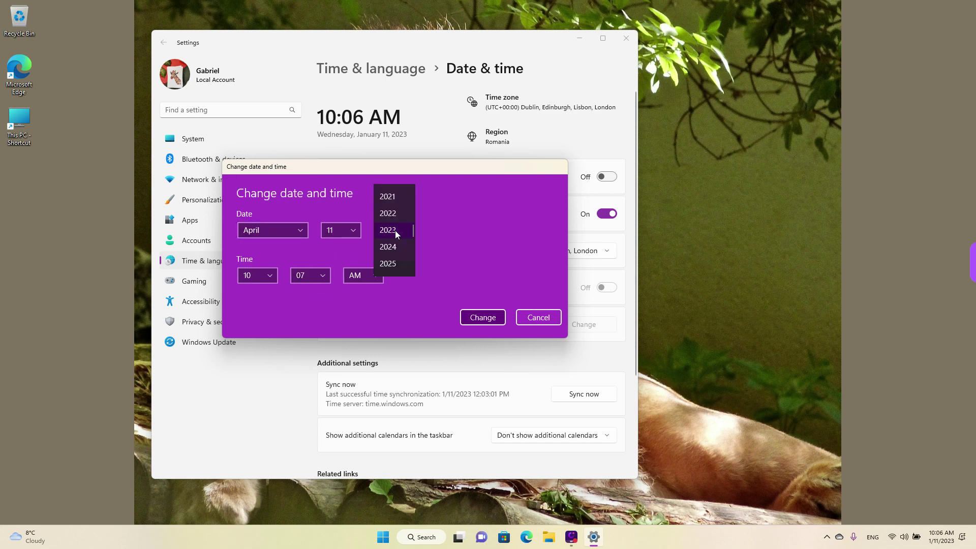
left_click(393, 214)
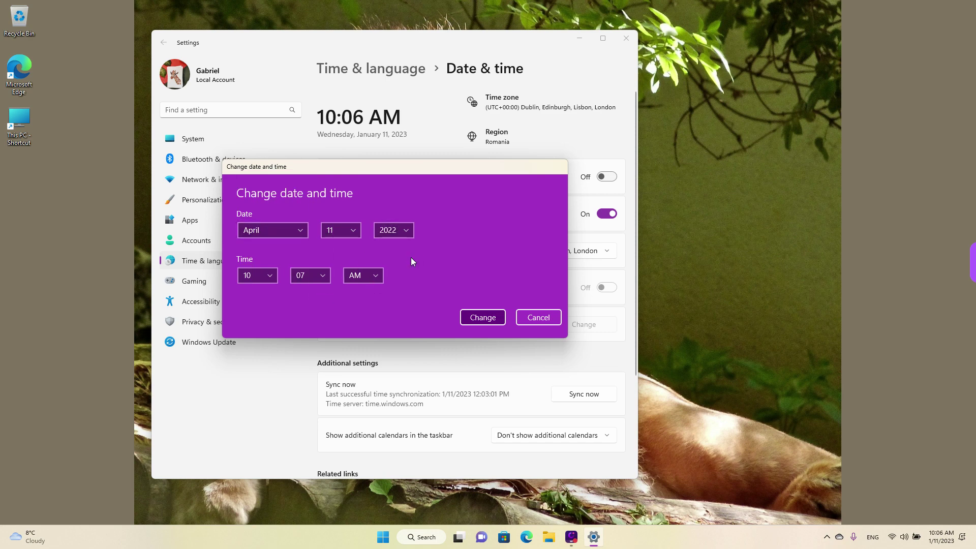
left_click(378, 273)
left_click(478, 320)
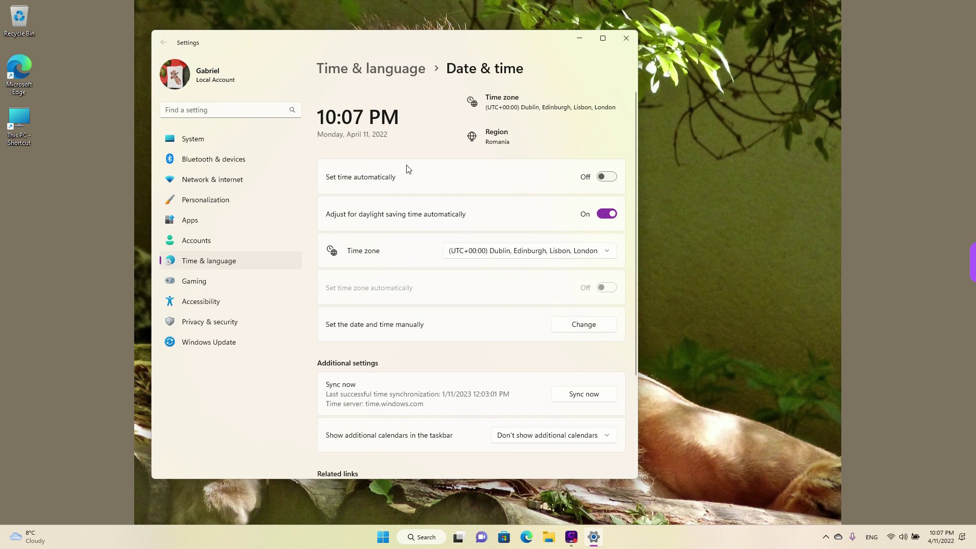
Step: Turn Set time automatically back on, restoring 10:06 AM, Wednesday, January 11, 2023
left_click_drag(317, 145, 427, 141)
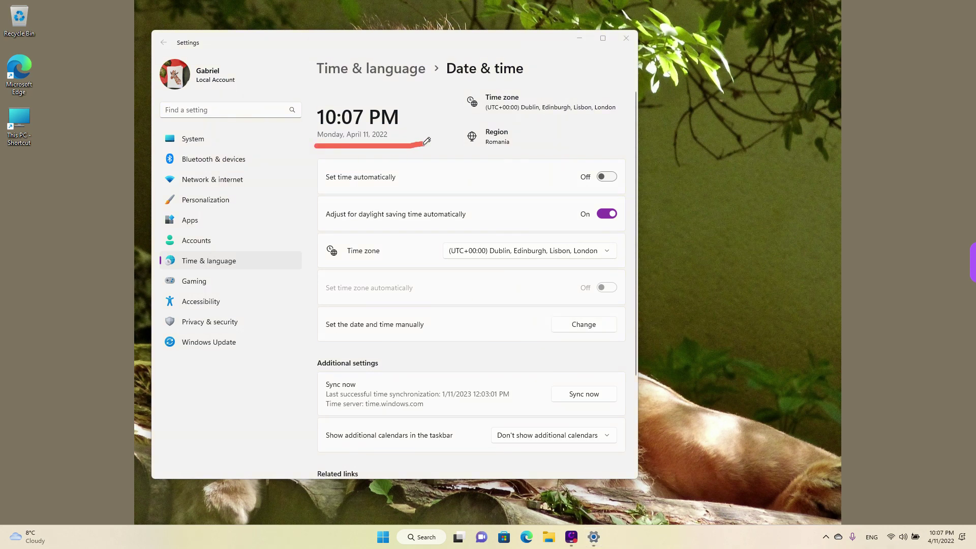
key("Escape")
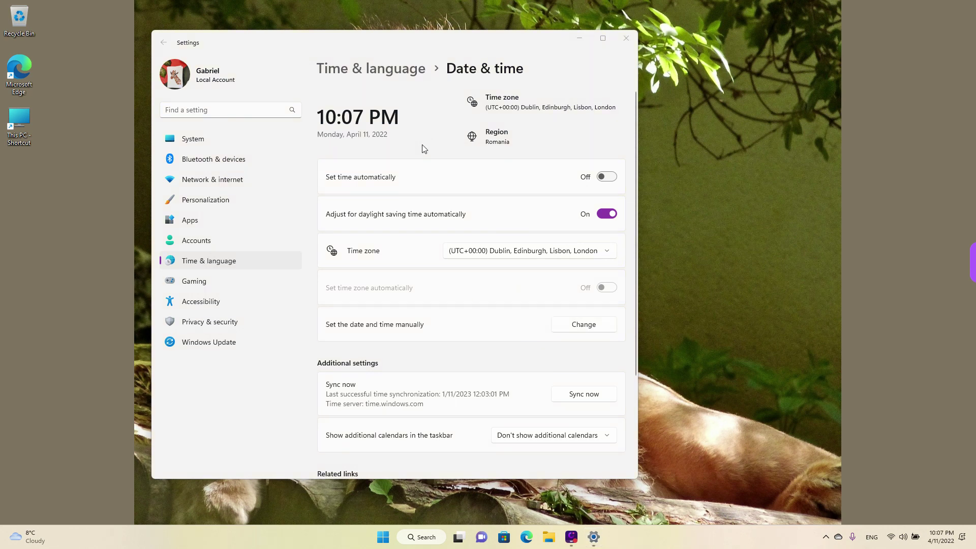
left_click(603, 177)
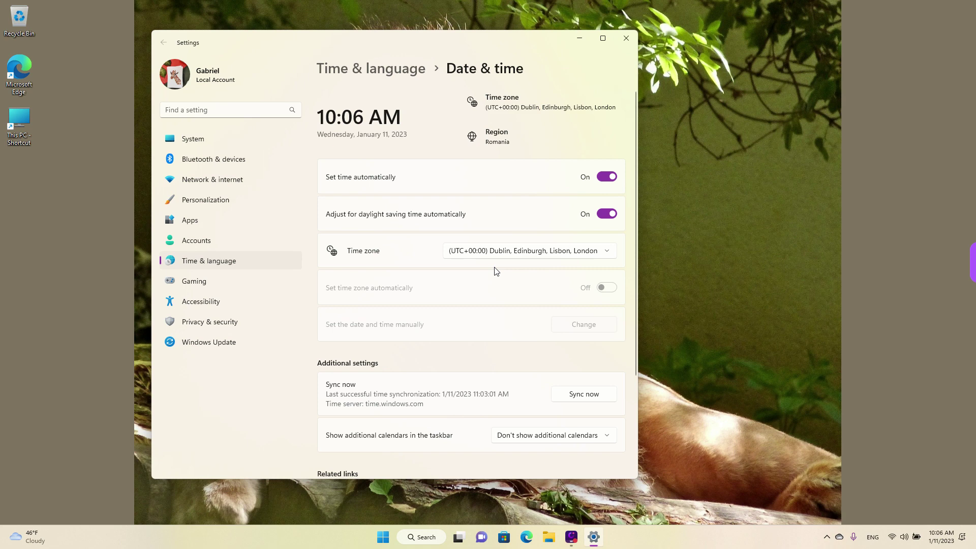
scroll(495, 271, "down", 3)
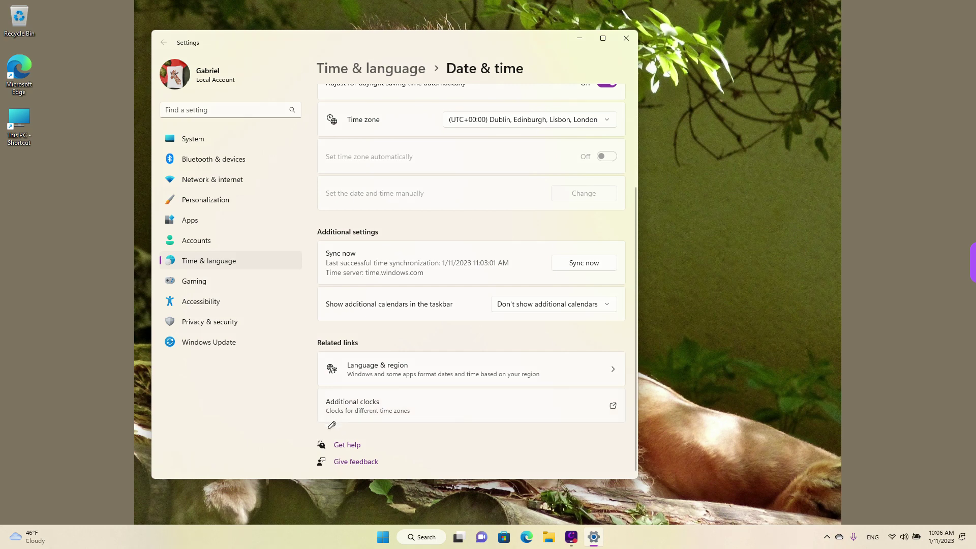
Step: Open Additional clocks from Related links, showing the disabled Beijing and Abu Dhabi clocks
left_click_drag(331, 427, 423, 427)
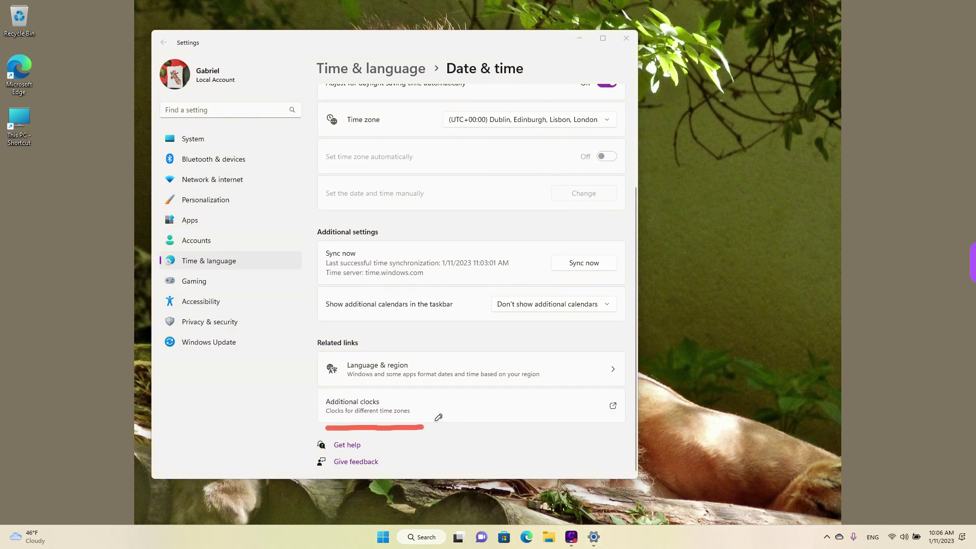
left_click(400, 416)
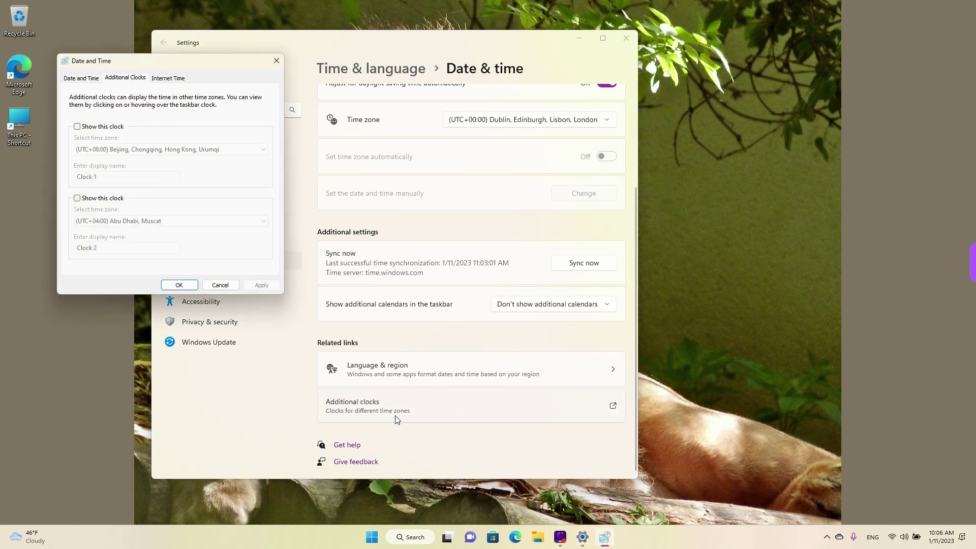
Step: Enable both additional clocks and set the first one's time zone to (UTC+10:00) Brisbane
left_click(77, 127)
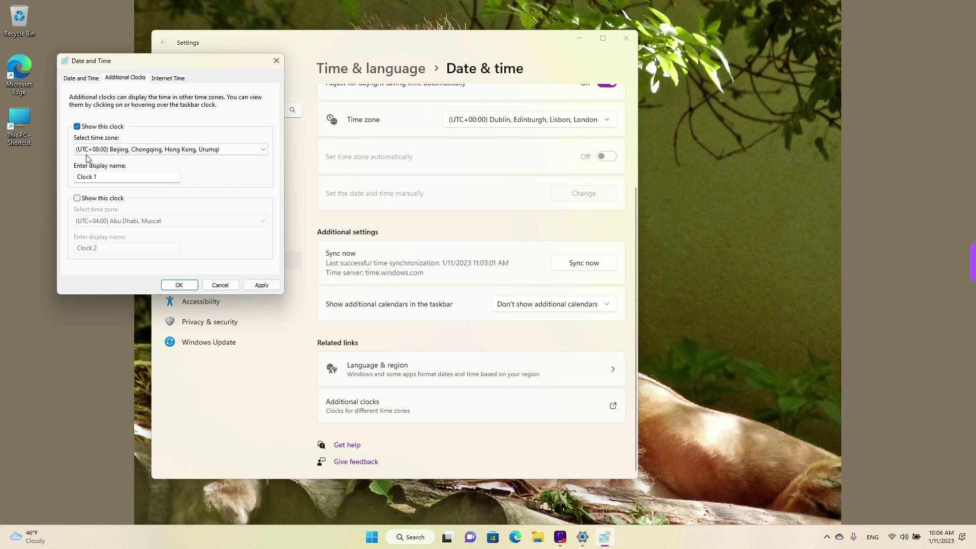
left_click(78, 199)
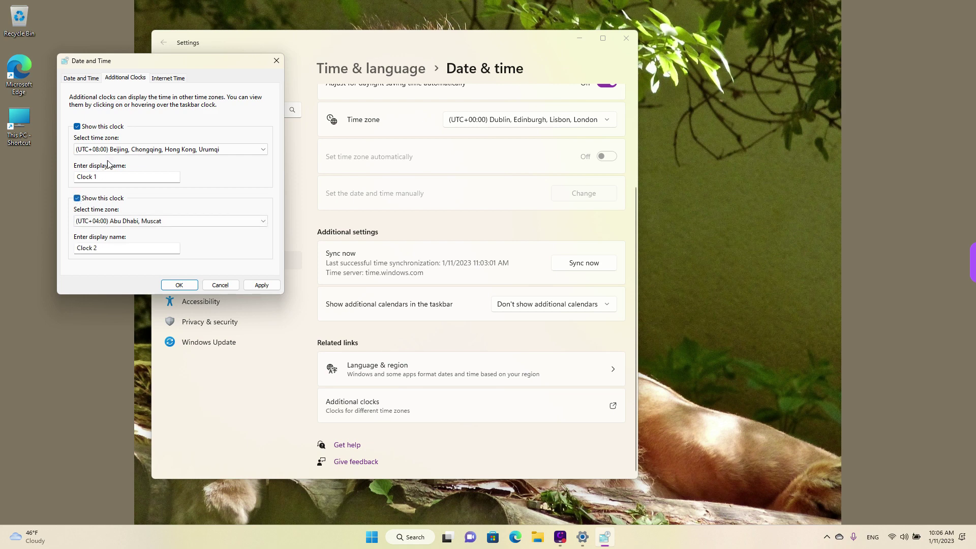
left_click(124, 149)
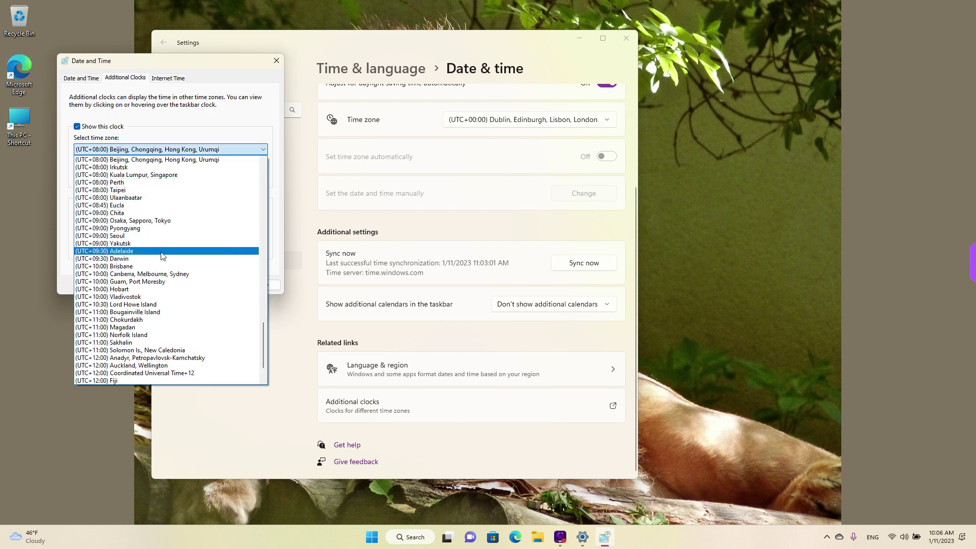
left_click(141, 266)
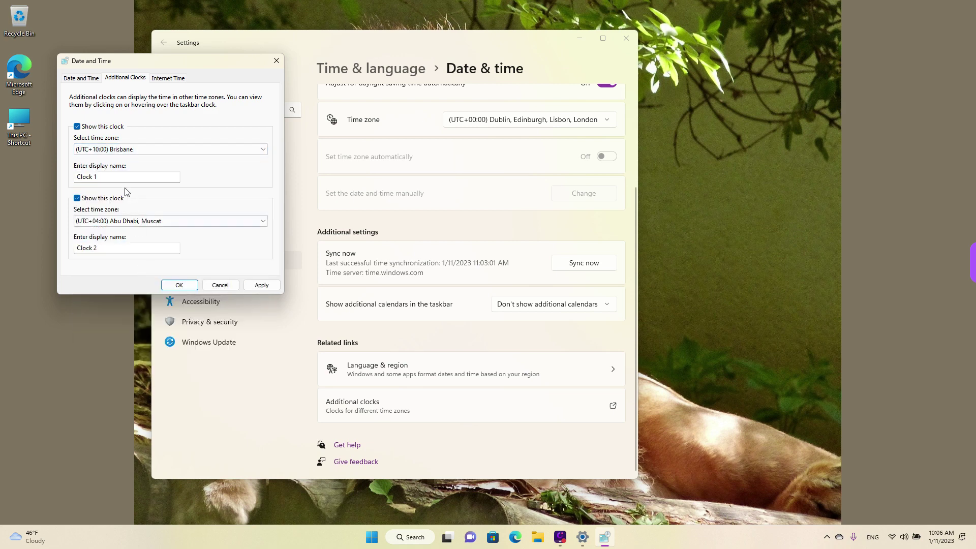
Step: Rename the first clock to 'Clock Brisbane' and save the additional clock settings
left_click_drag(103, 177, 76, 174)
left_click(133, 177)
key("BackSpace")
type("Brisbane")
left_click(178, 286)
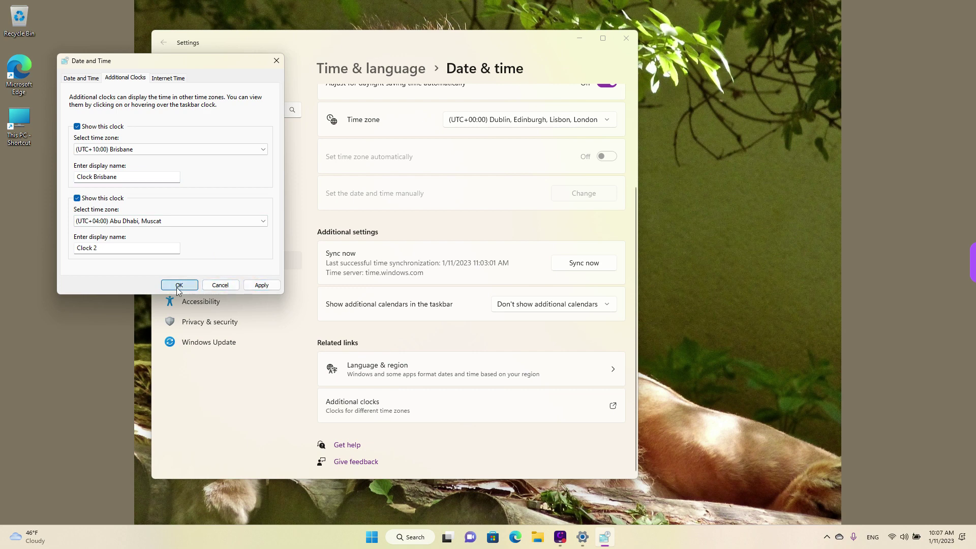
Step: Open the taskbar calendar flyout listing Clock Brisbane (8:07 PM) and Clock 2 (2:07 PM)
left_click(942, 537)
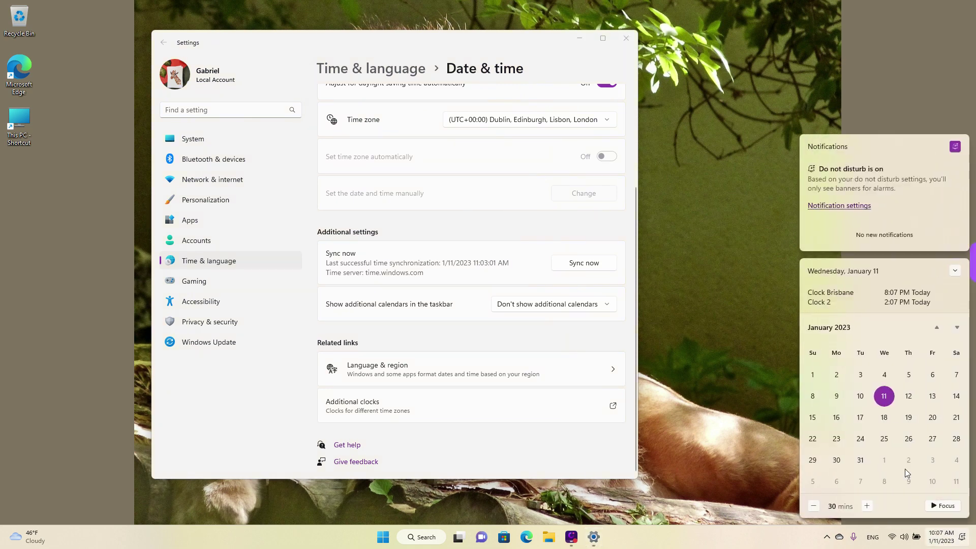